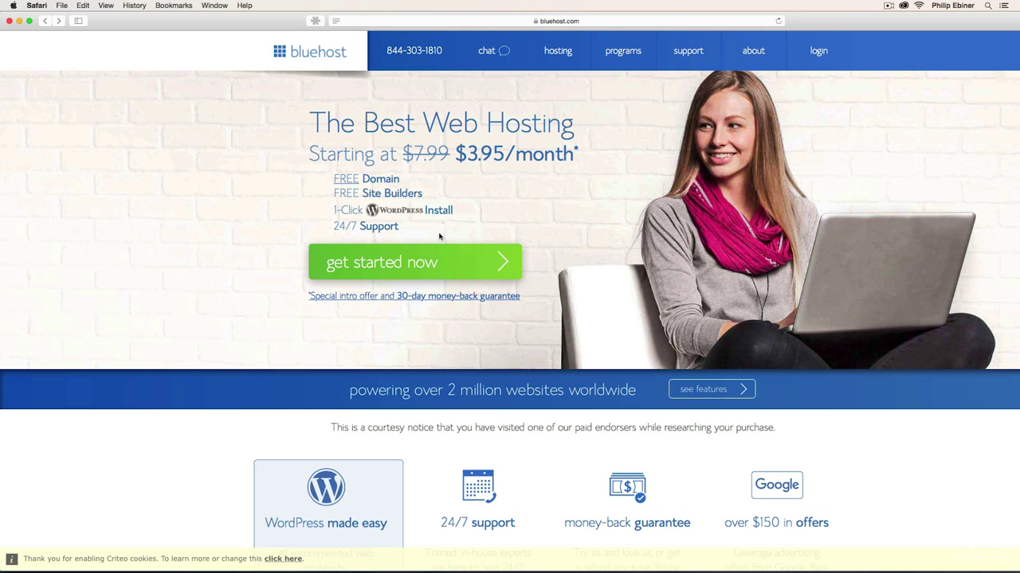
Start the hosting sign-up, compare the plans and select the basic plan at $3.95 per month.
left_click(432, 263)
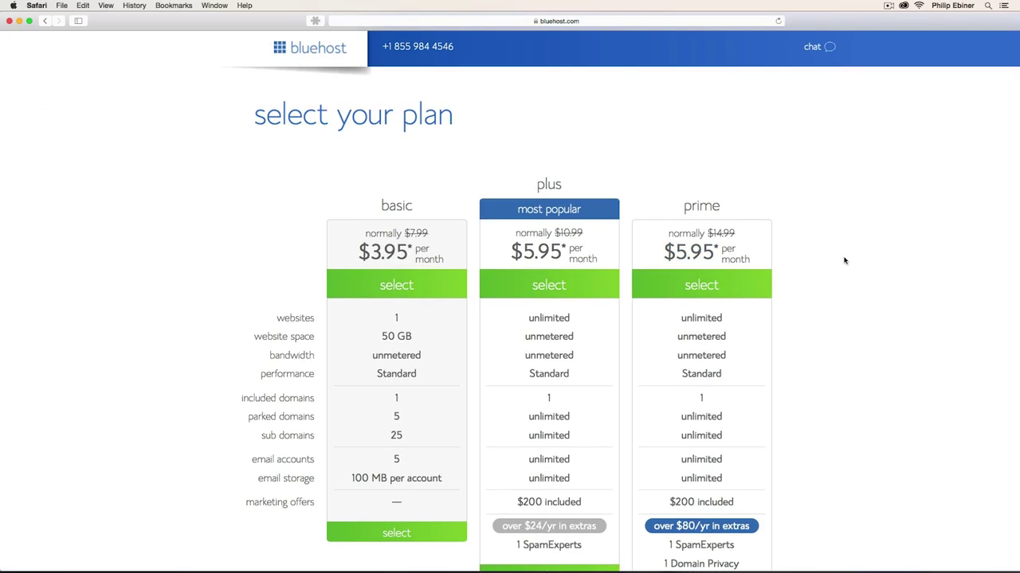
scroll(853, 269, "down", 2)
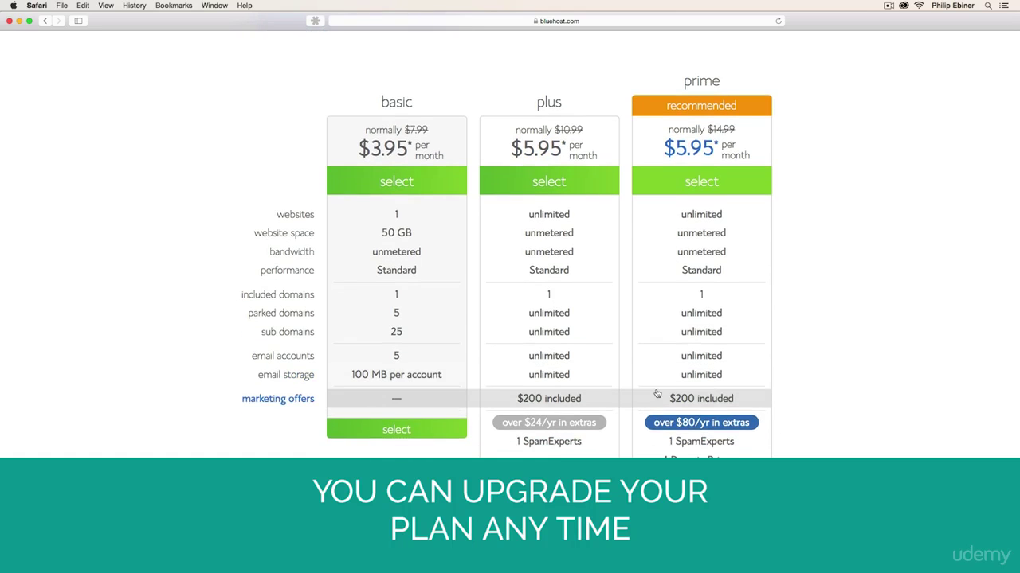
scroll(656, 390, "down", 1)
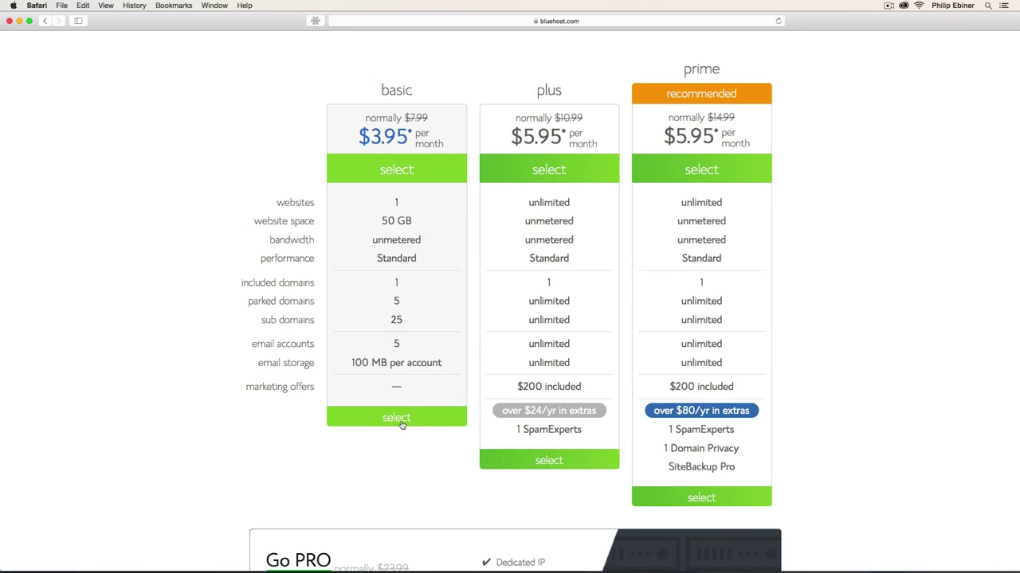
scroll(402, 425, "down", 1)
scroll(402, 425, "down", 2)
left_click(399, 379)
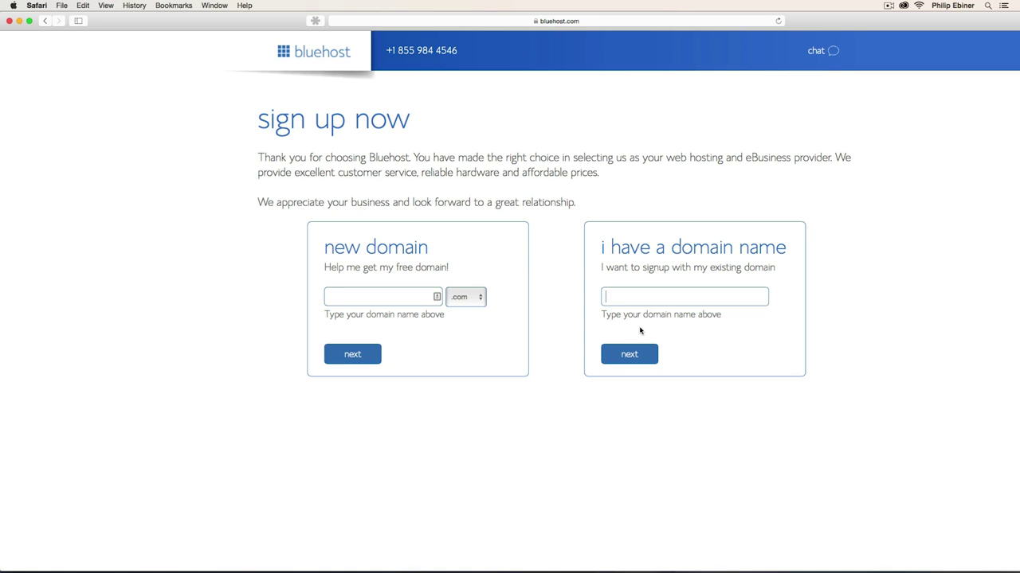
Enter ebinerdesigns as the new domain name, choose its extension and continue to account creation.
left_click(362, 296)
type("ebinerdesigns")
left_click(481, 296)
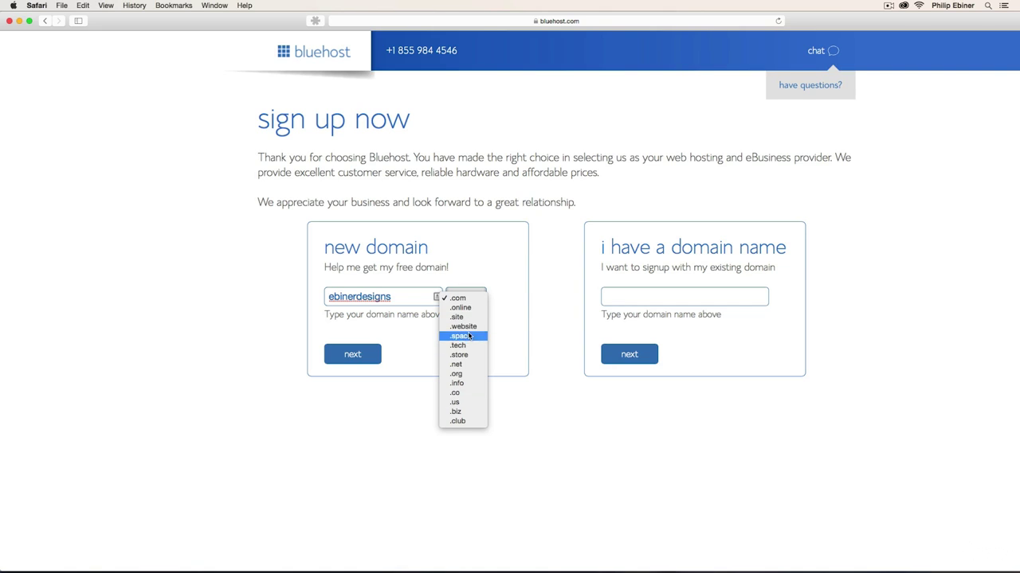
left_click(458, 383)
left_click(369, 356)
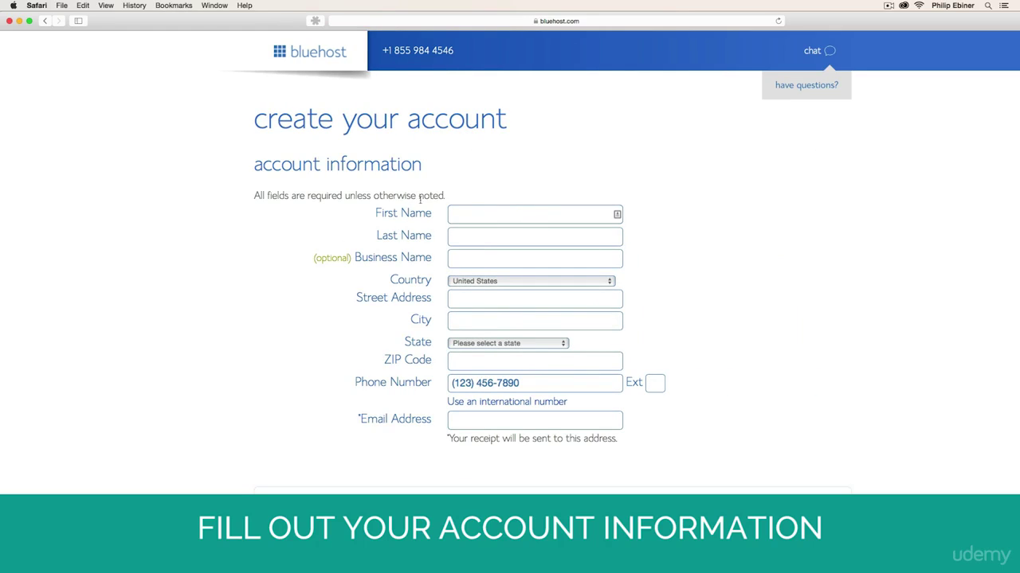
In the package information, choose the Basic 12 Month plan at $5.45/mo and remove Site Backup Pro and SiteLock Security - Find.
scroll(679, 277, "down", 8)
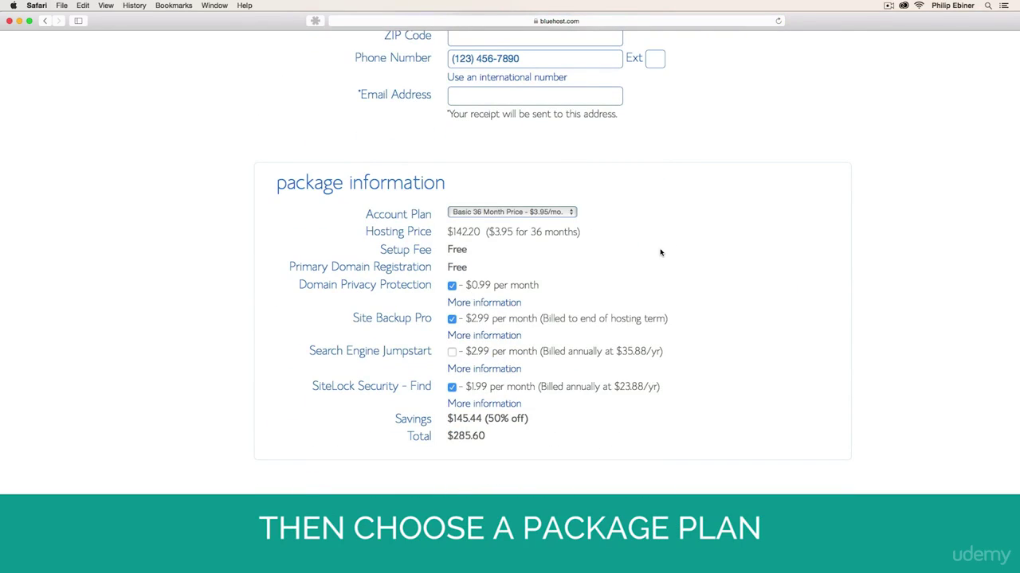
left_click(539, 212)
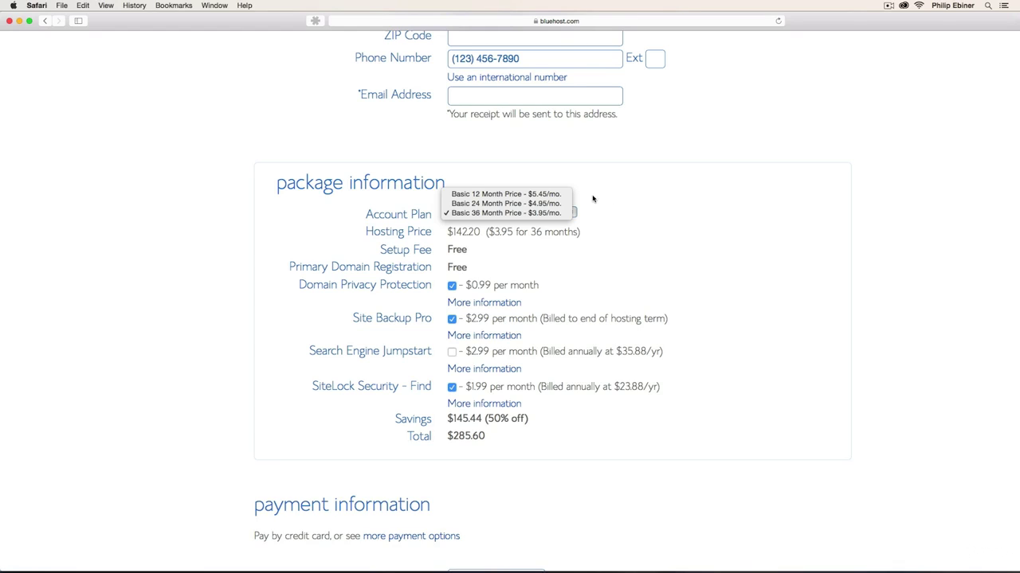
left_click(548, 195)
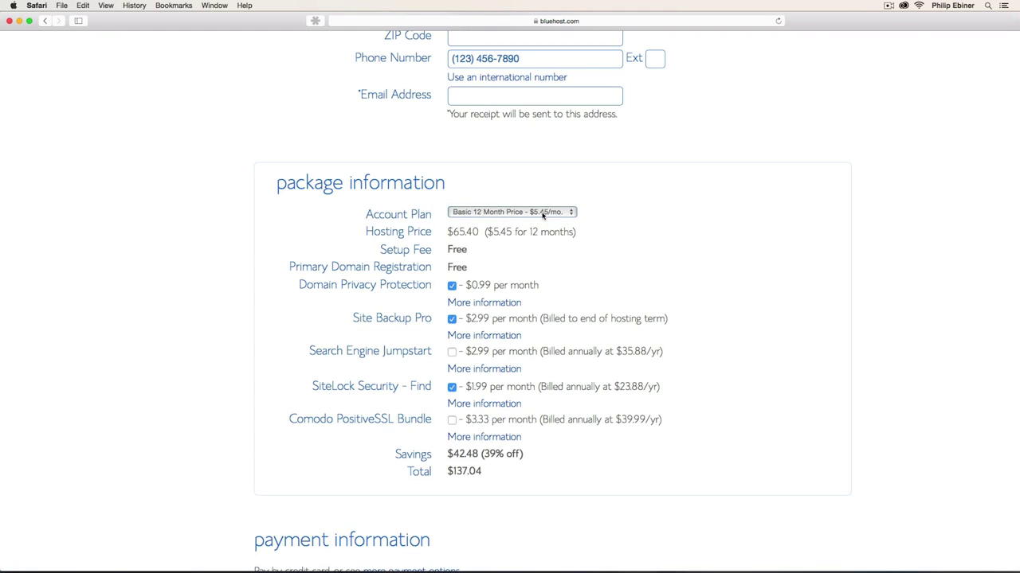
scroll(715, 269, "down", 2)
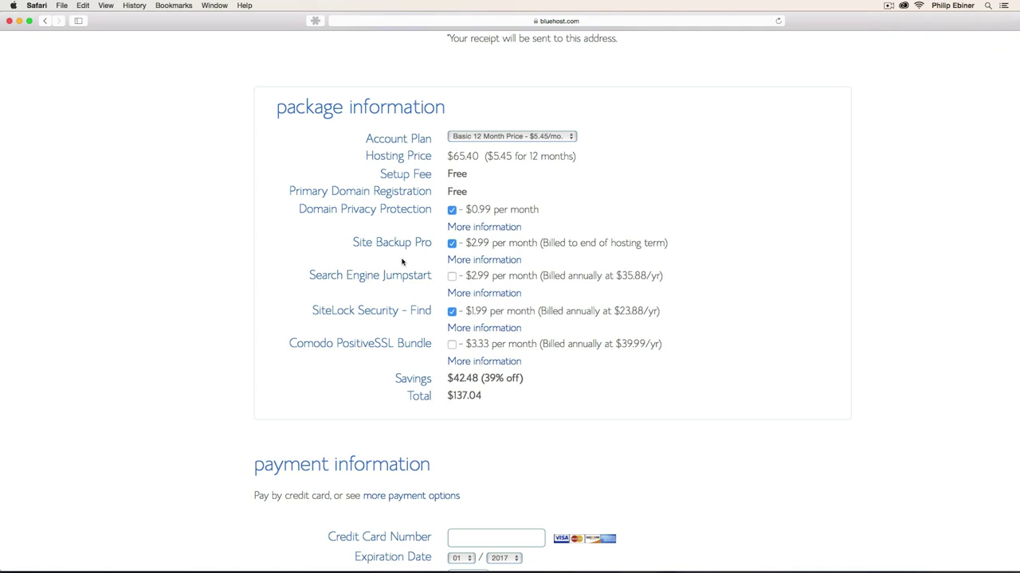
left_click(451, 243)
left_click(452, 312)
scroll(650, 264, "down", 5)
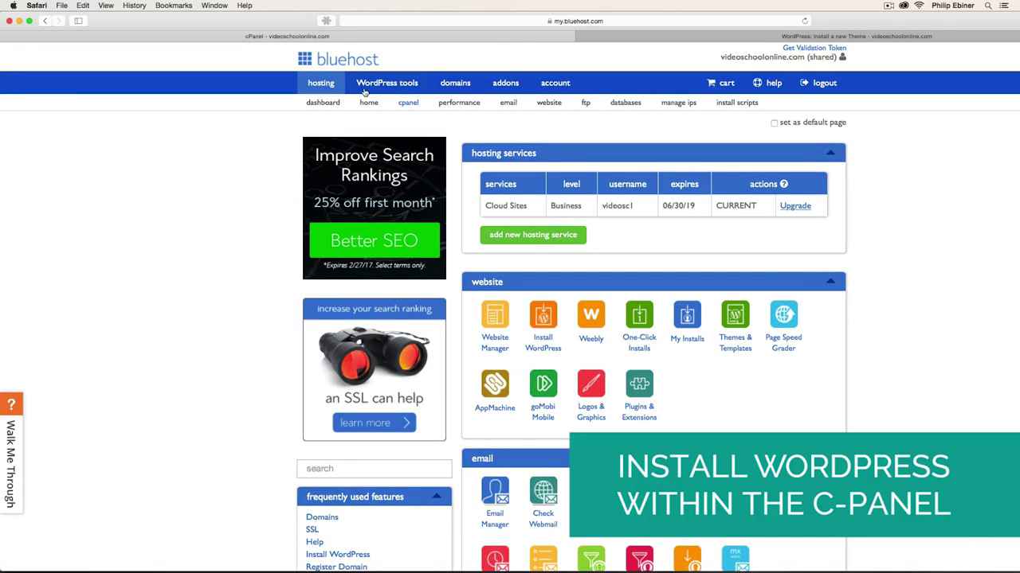
left_click(541, 319)
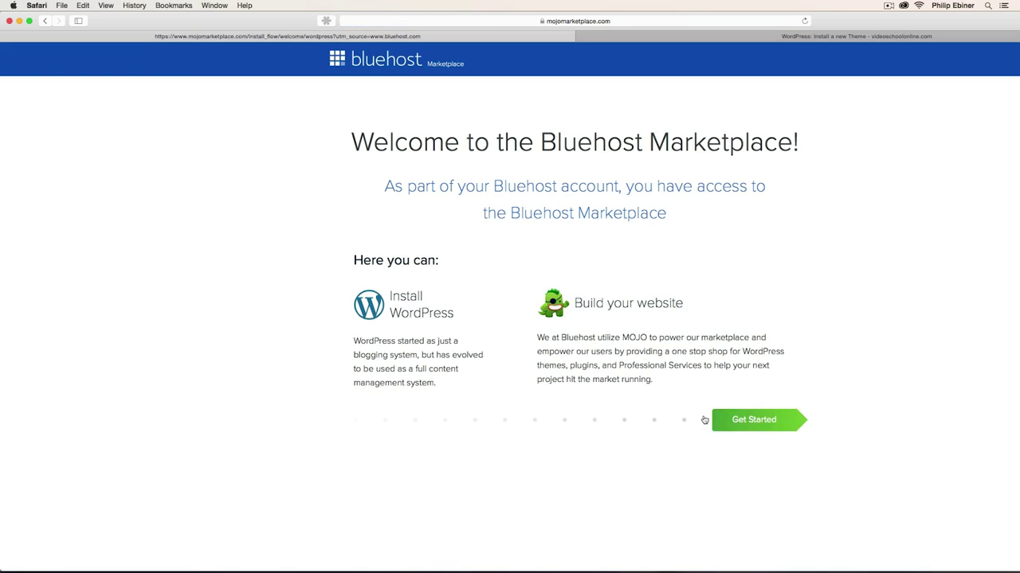
left_click(758, 419)
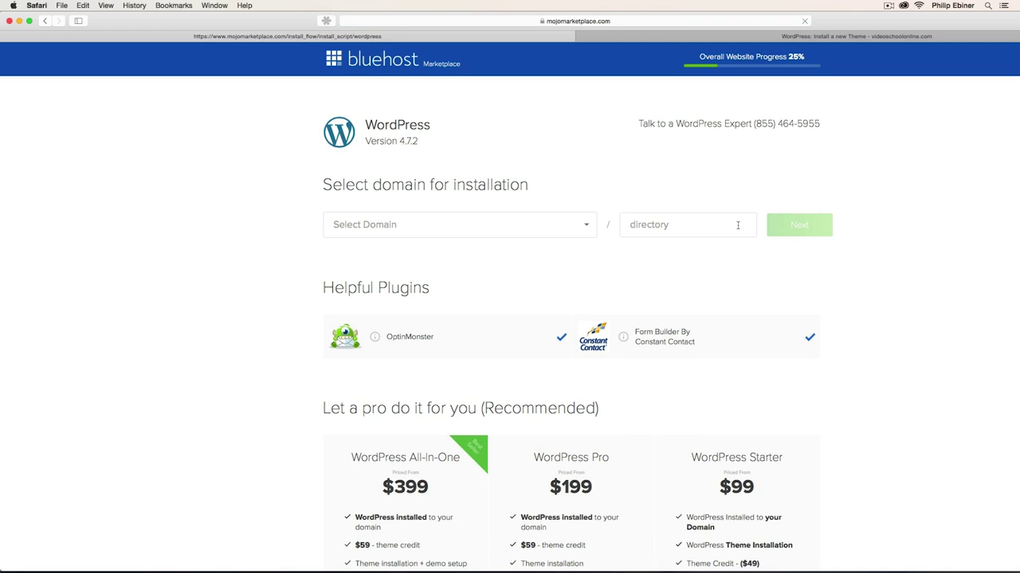
left_click(580, 228)
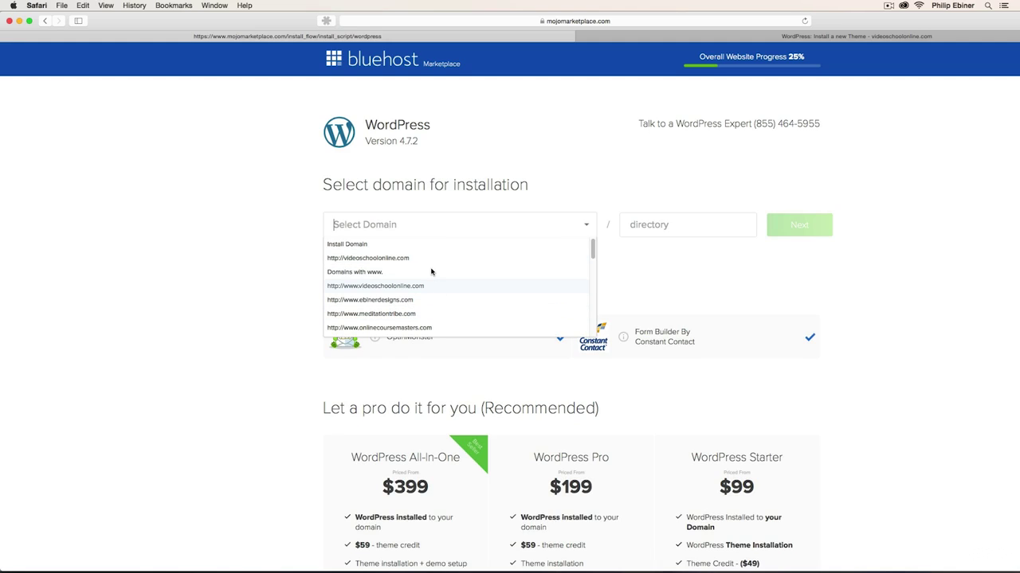
scroll(390, 300, "down", 1)
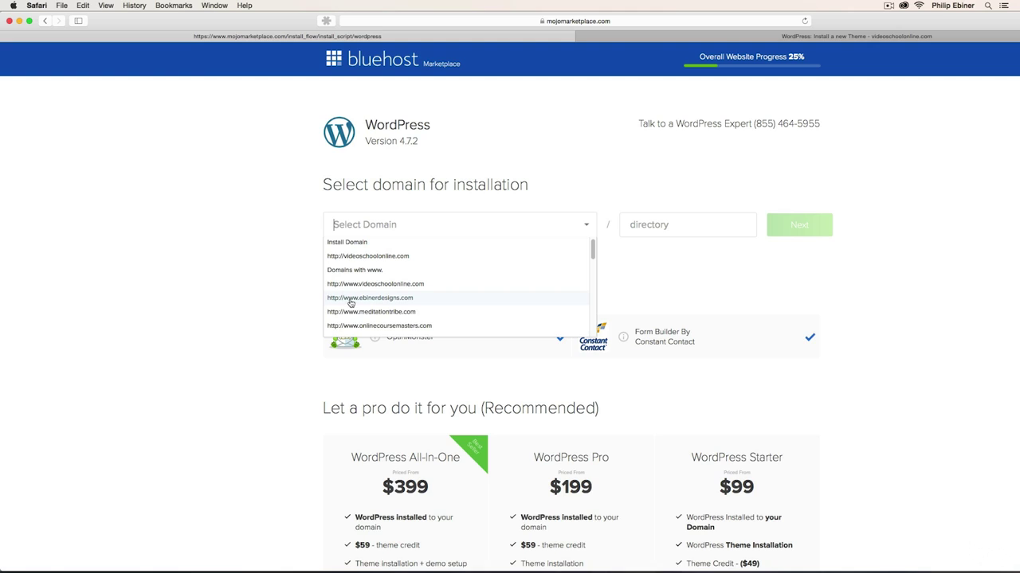
left_click(350, 300)
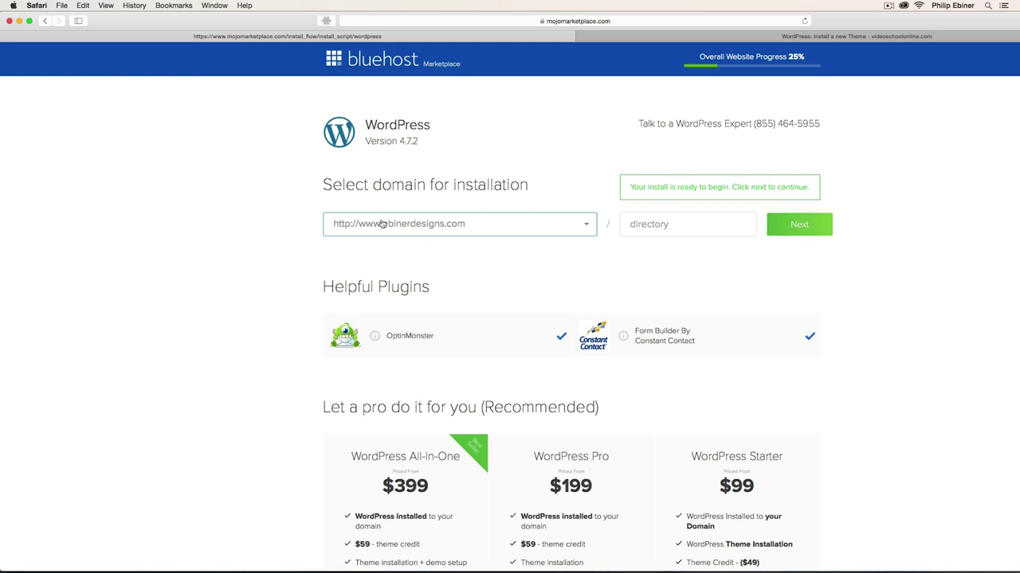
left_click(810, 230)
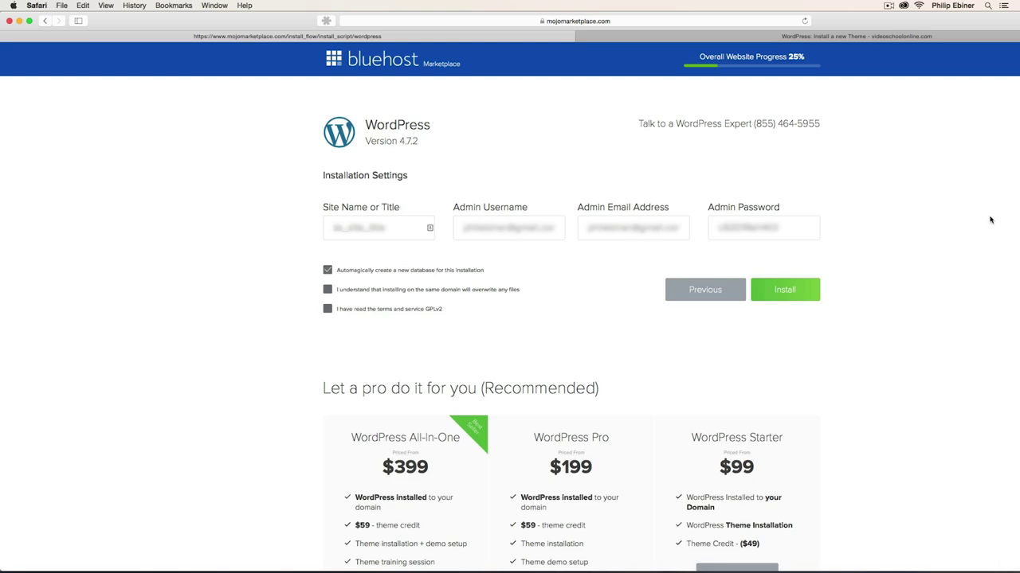
Accept the GPLv2 terms and the file overwrite notice, and install WordPress.
left_click(327, 309)
left_click(327, 290)
left_click(774, 294)
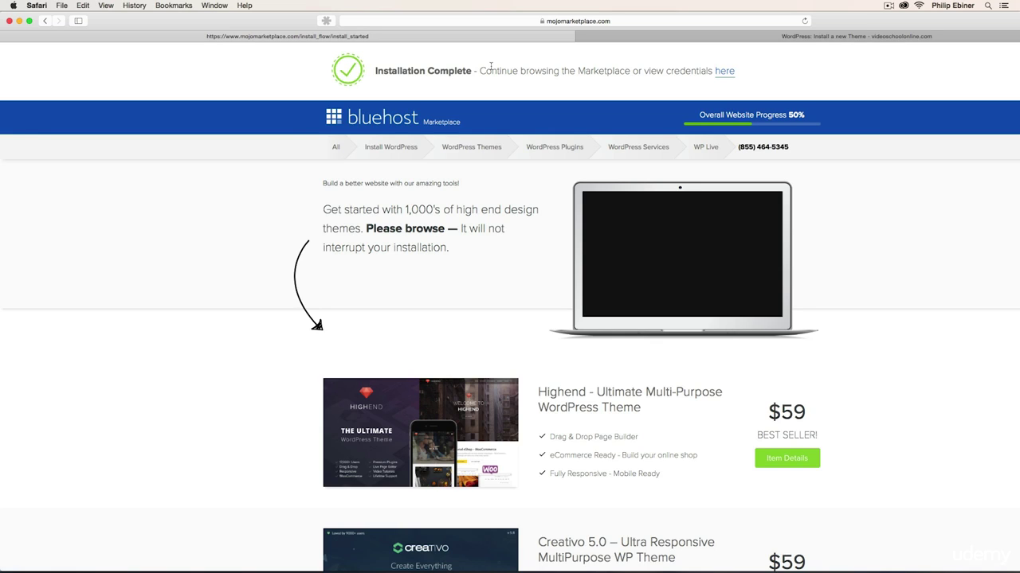
Go to the new site's WordPress admin page at ebinerdesigns.com/wp-admin/.
left_click(504, 22)
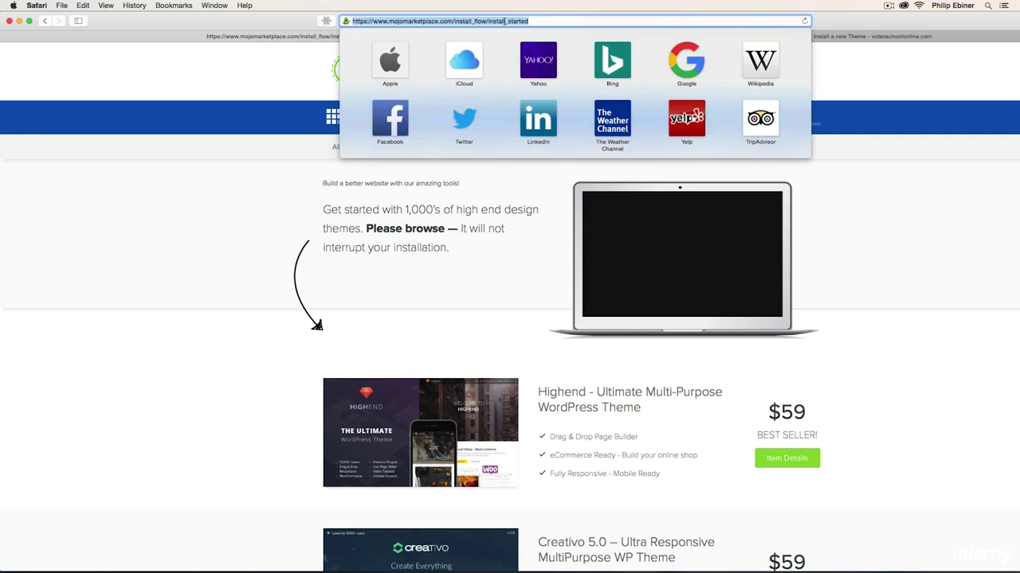
type("ebiner")
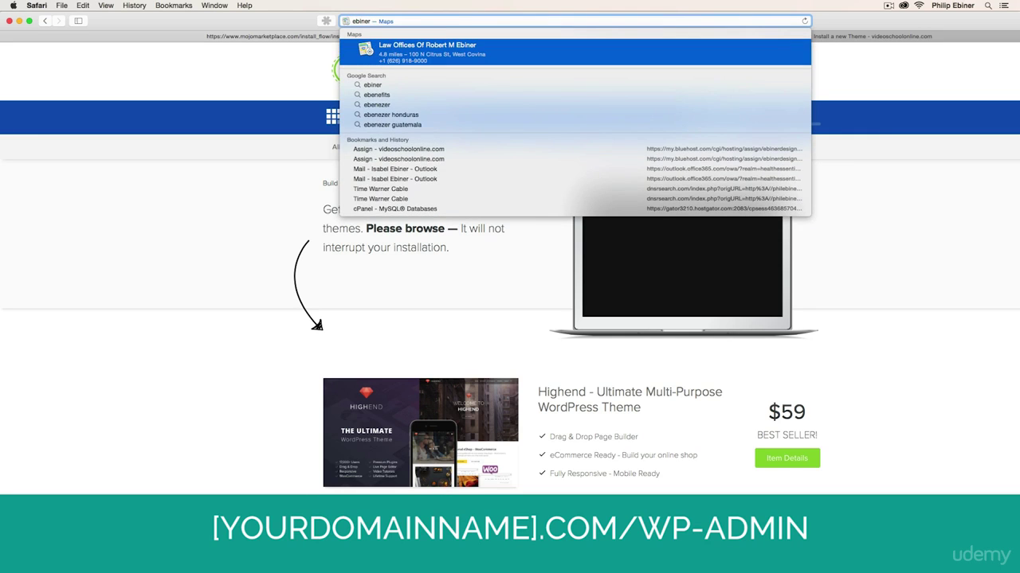
type("designs.com")
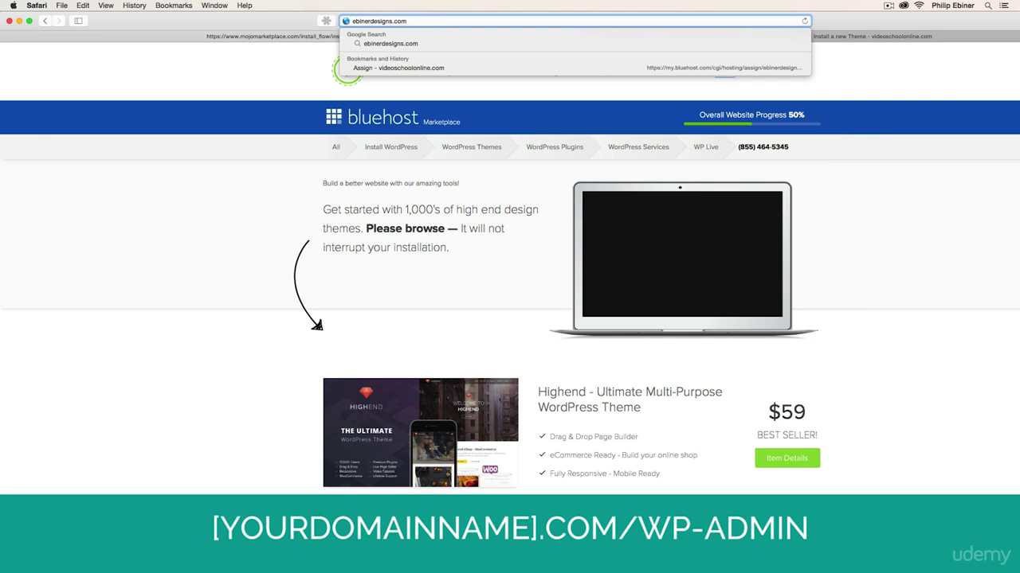
type("/wp")
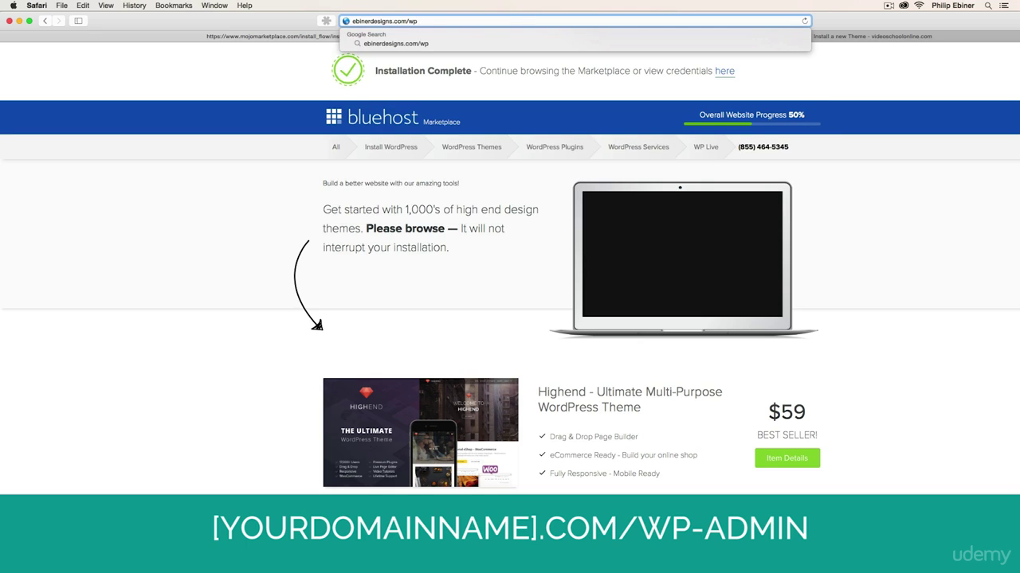
type("-admin/")
key("Return")
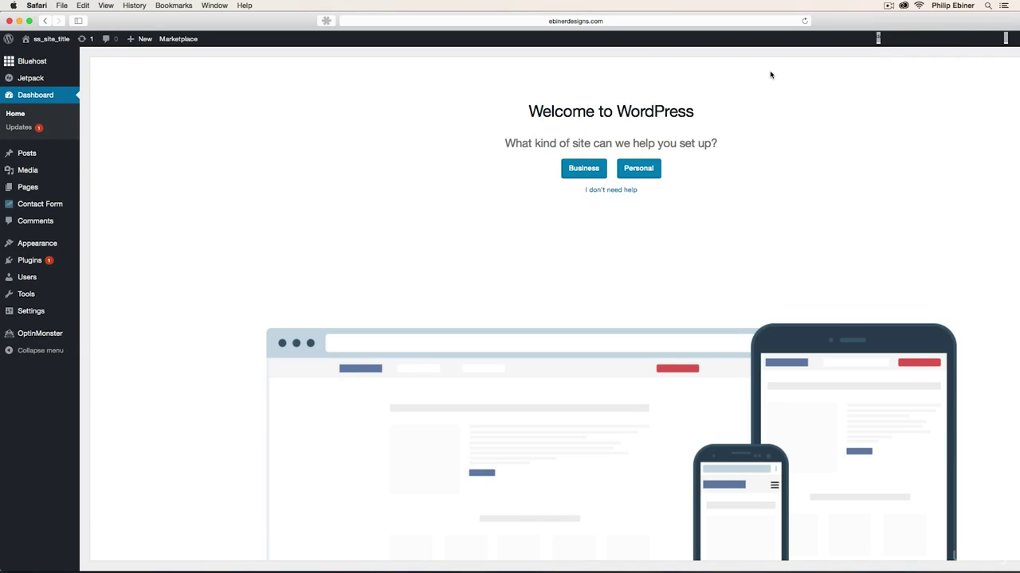
left_click(562, 19)
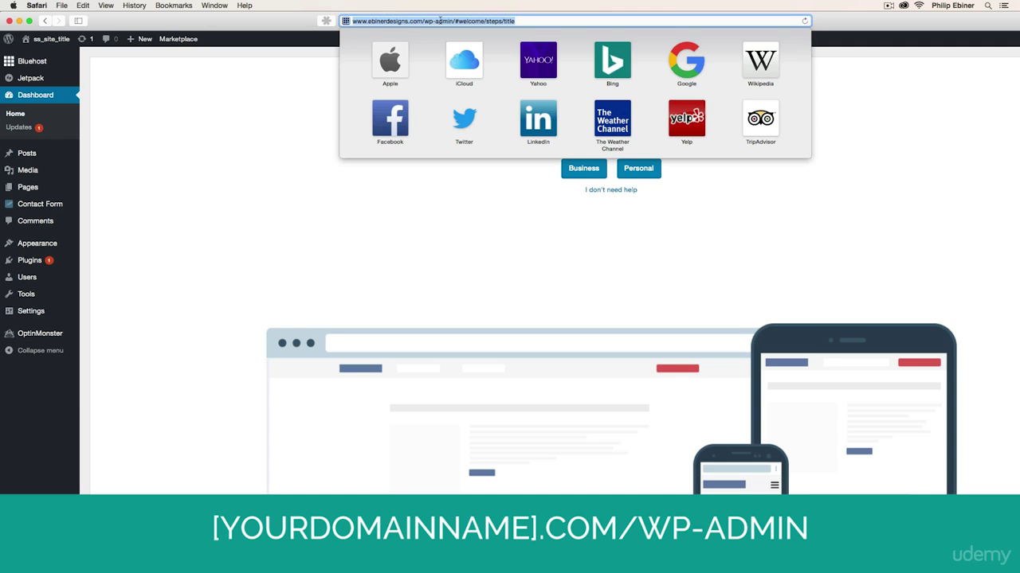
left_click(274, 187)
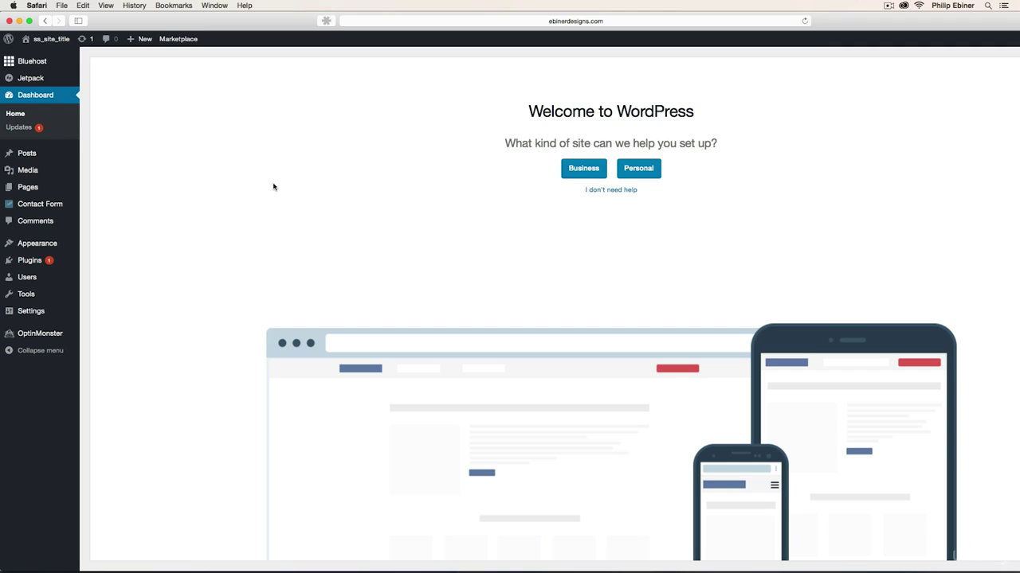